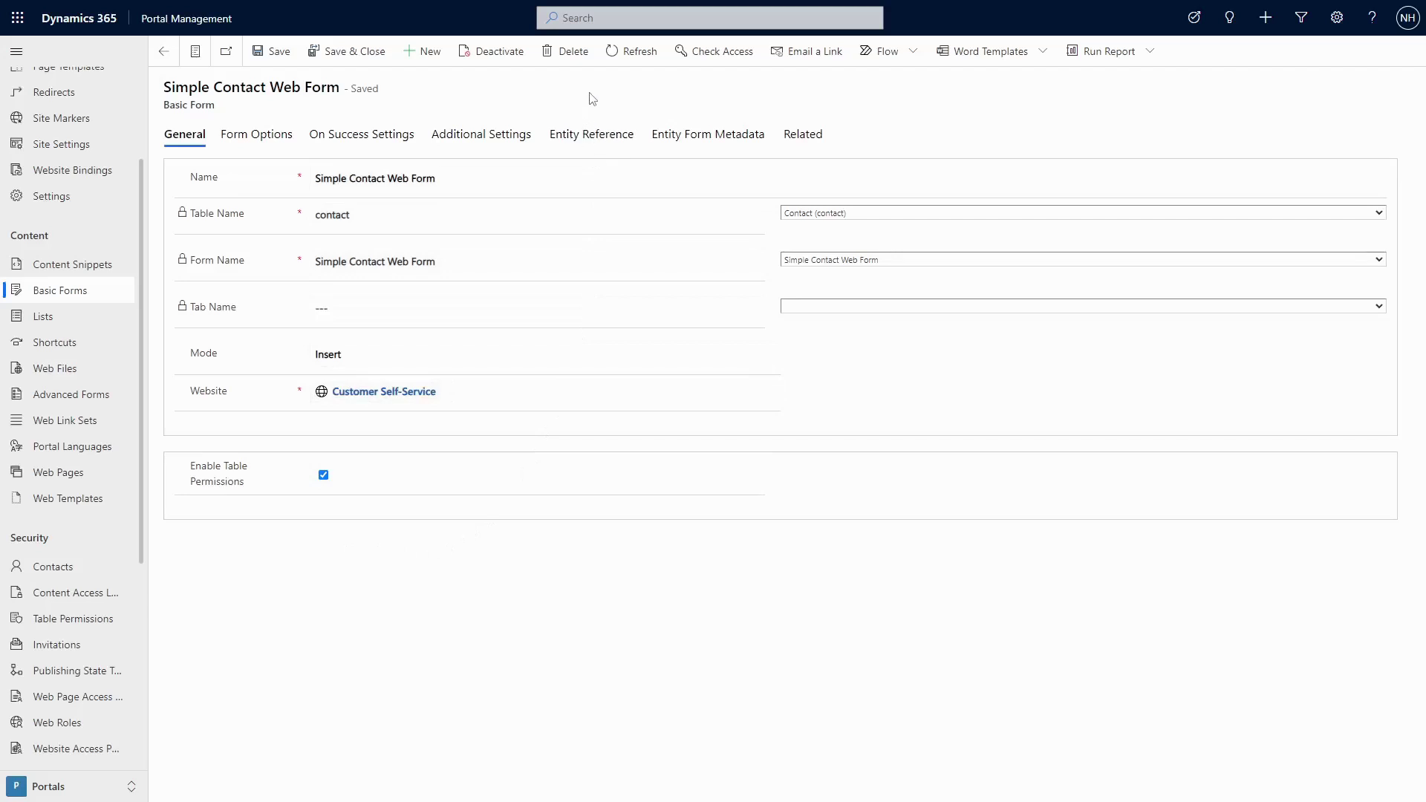
On the Entity Reference tab, set 'Set Entity Reference On Save' to Yes.
left_click(618, 135)
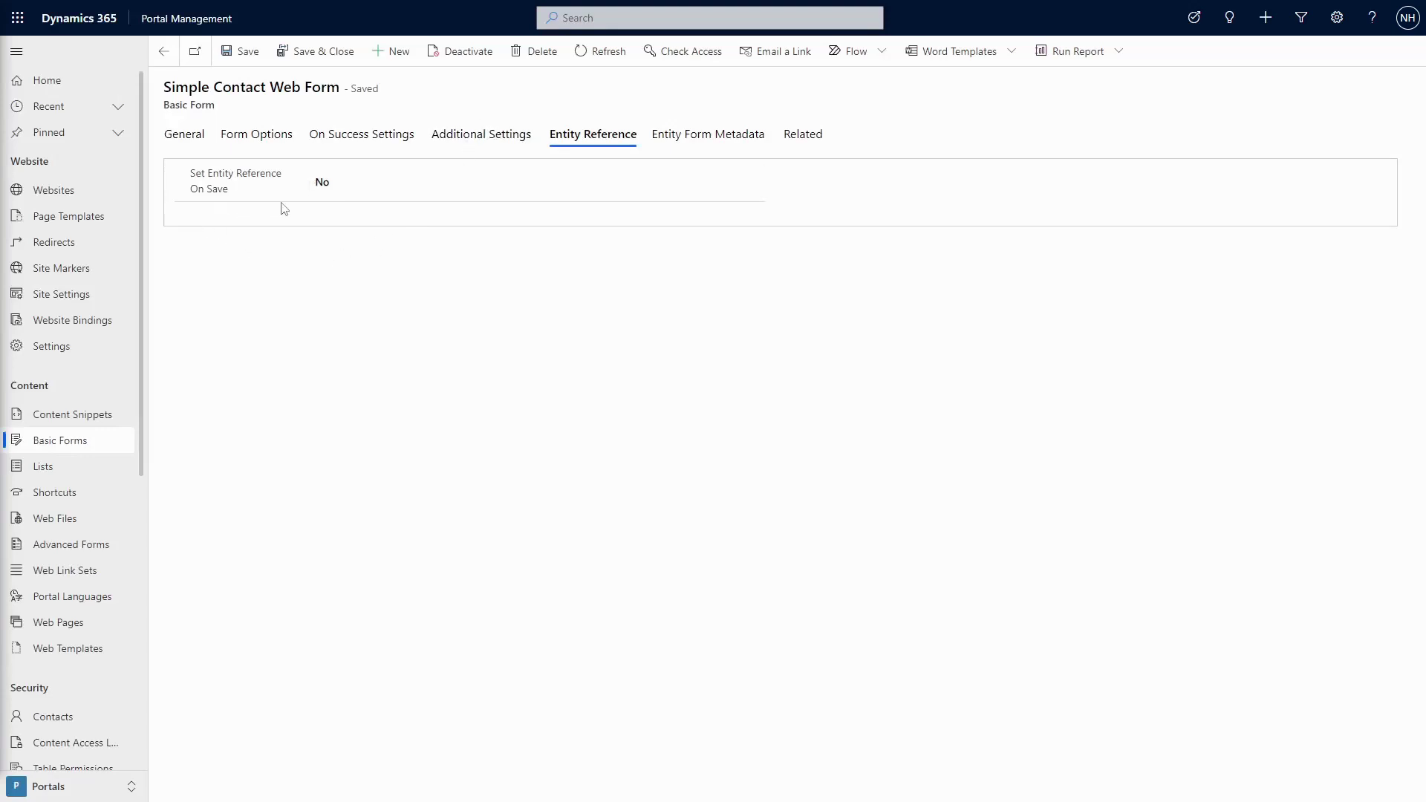
left_click(351, 185)
left_click(354, 219)
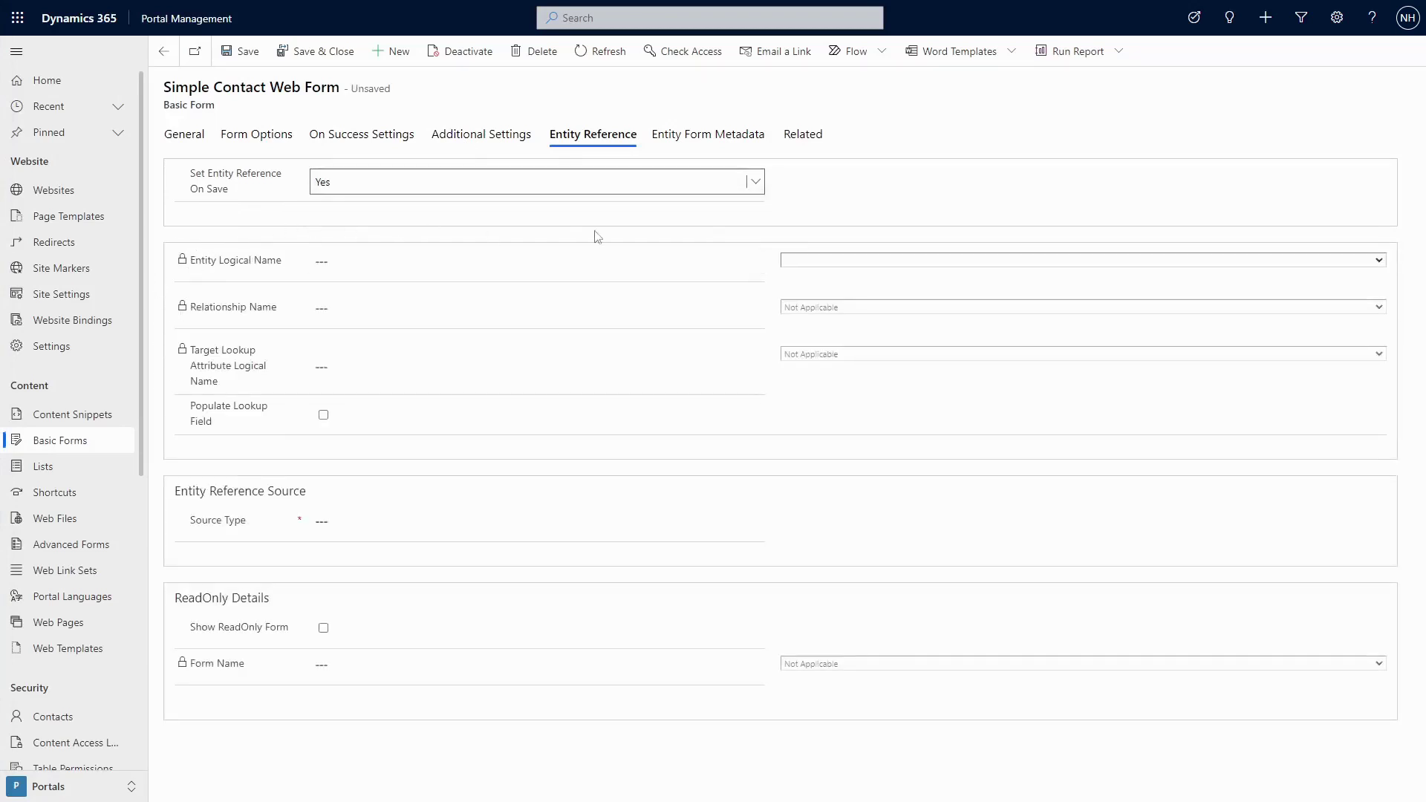
Reference the account entity via account_primary_contact with accountid as the target lookup attribute.
left_click(810, 265)
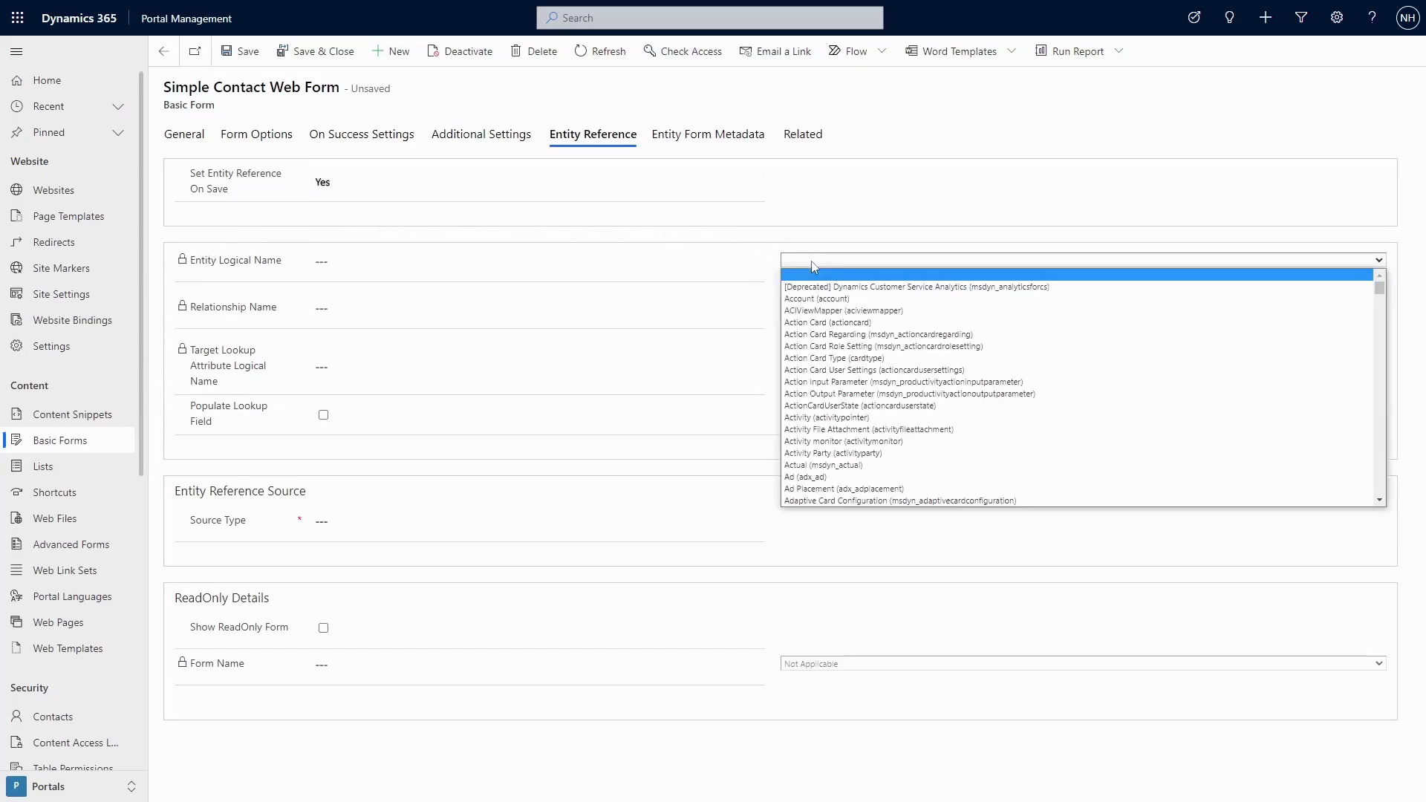
left_click(847, 294)
left_click(839, 307)
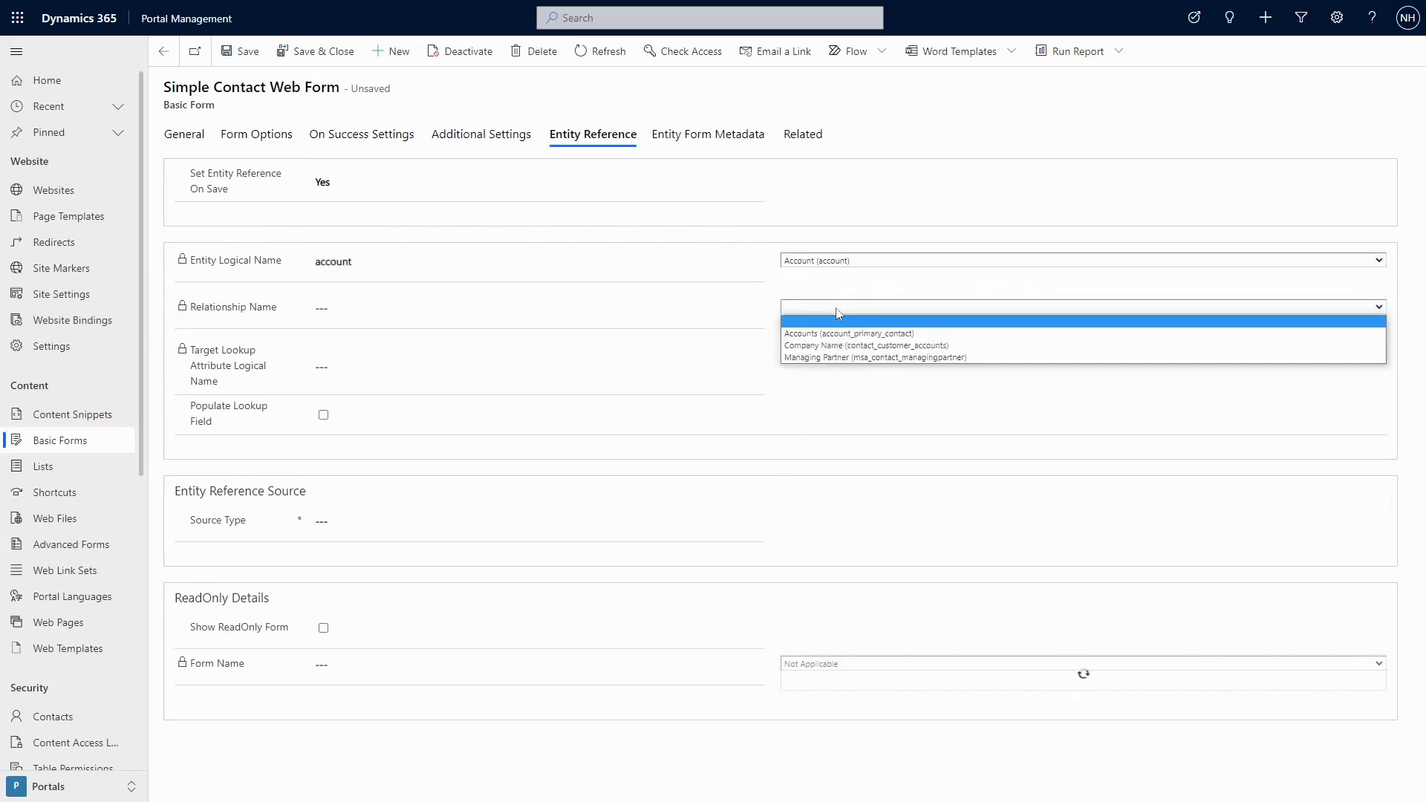
left_click(839, 334)
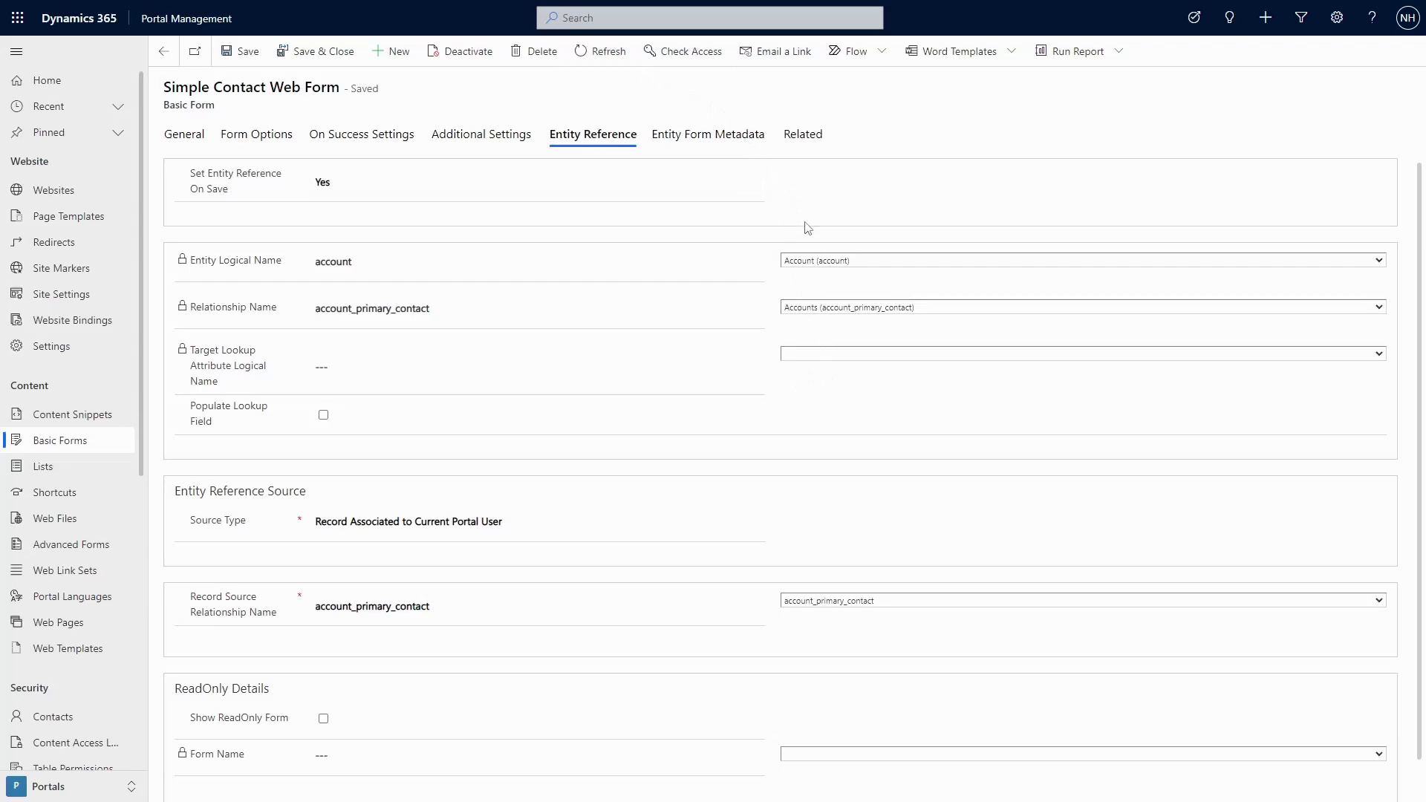
left_click(814, 356)
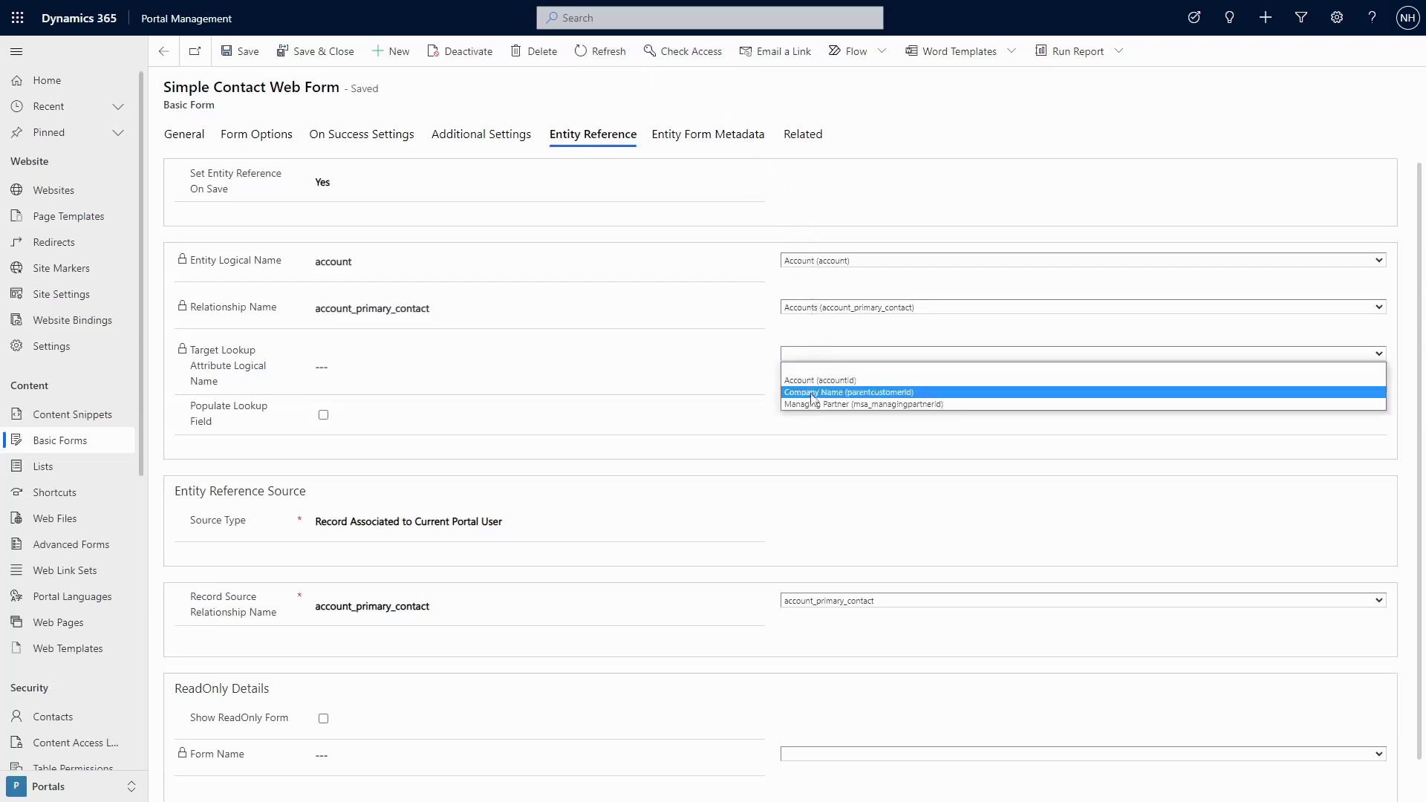
left_click(814, 381)
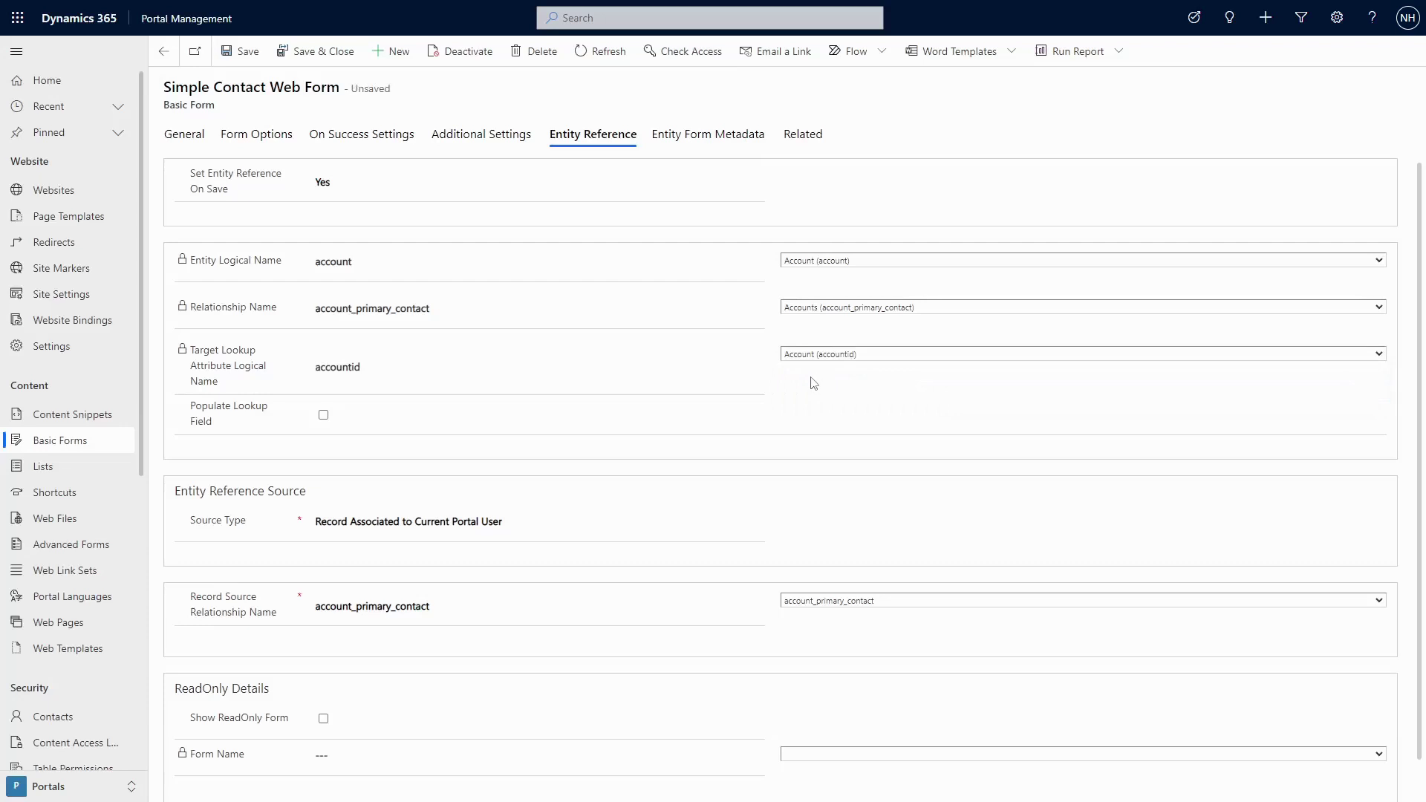
Set Source Type to 'Record Associated to Current Portal User'.
left_click(618, 520)
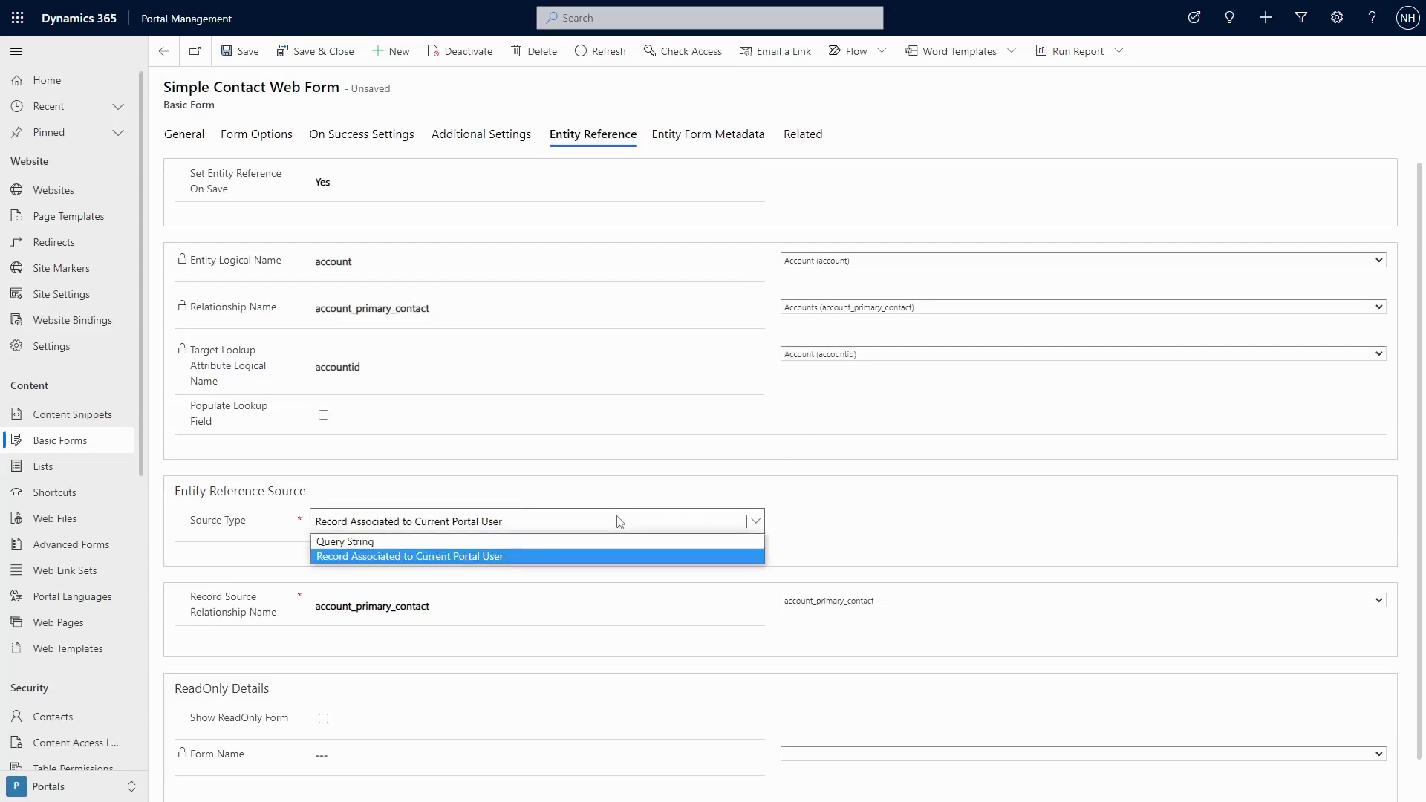
left_click(593, 557)
left_click(418, 521)
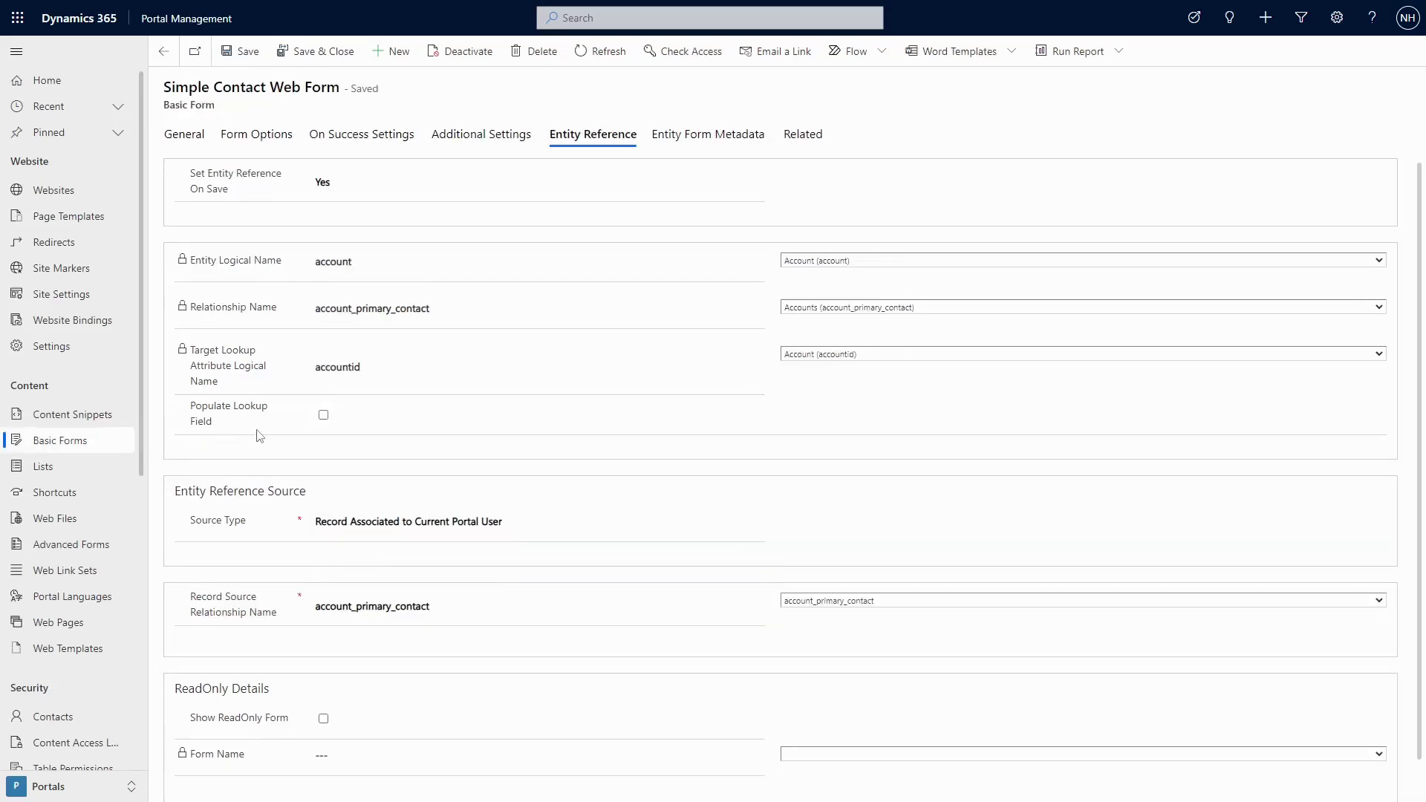
Tick Populate Lookup Field and save the Simple Contact Web Form.
left_click(324, 416)
scroll(290, 470, "down", 1)
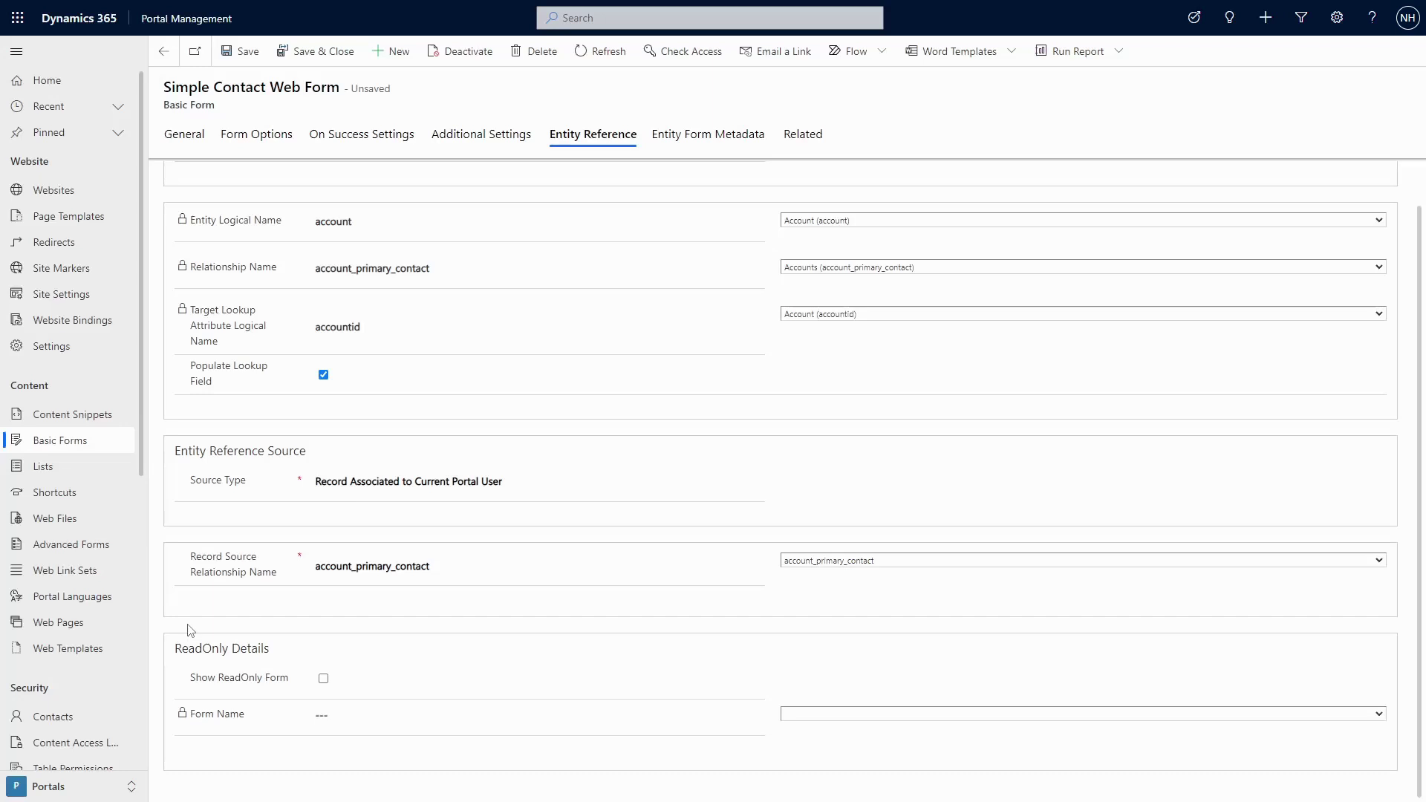
key("ctrl+s")
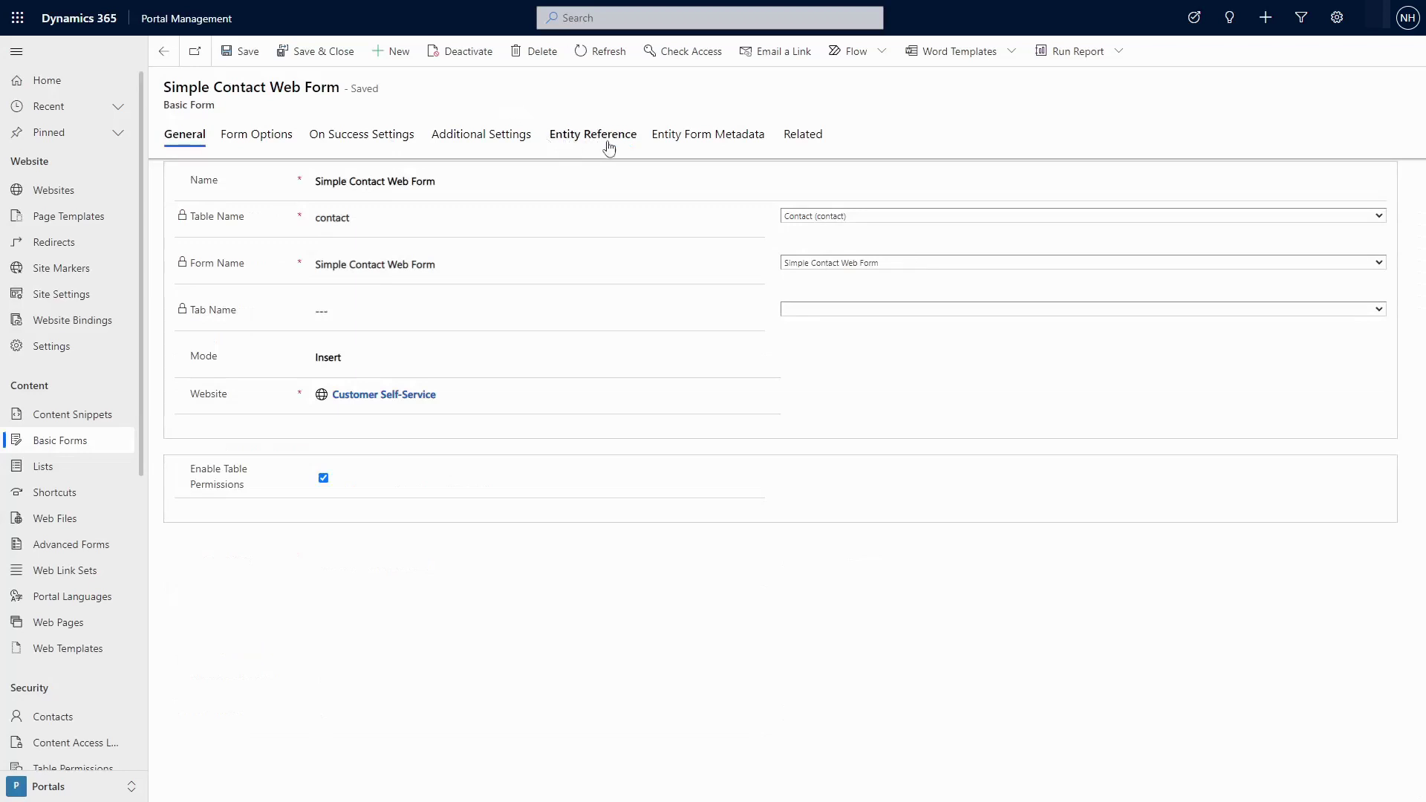
Show the form's Entity Form Metadata list, which has no entries yet.
left_click(765, 143)
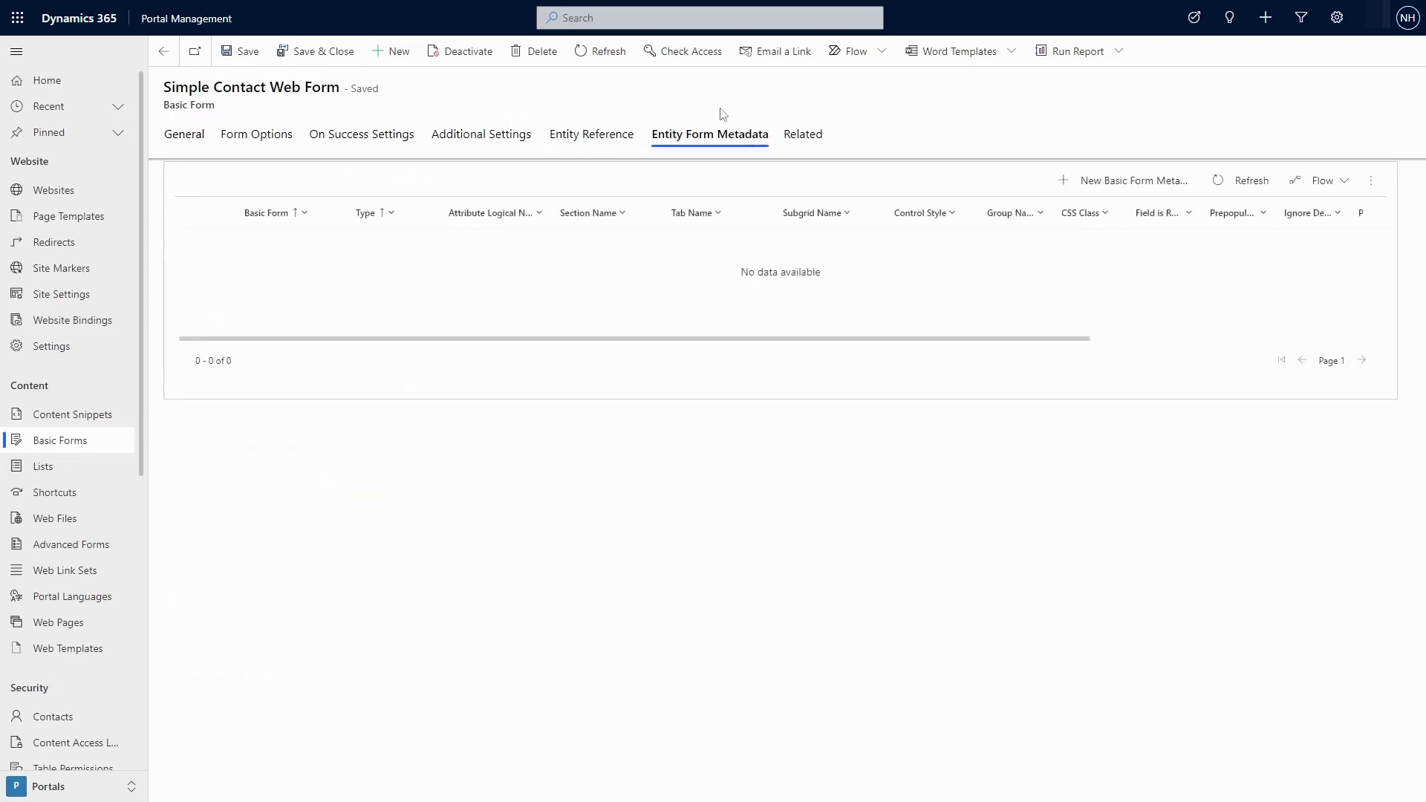